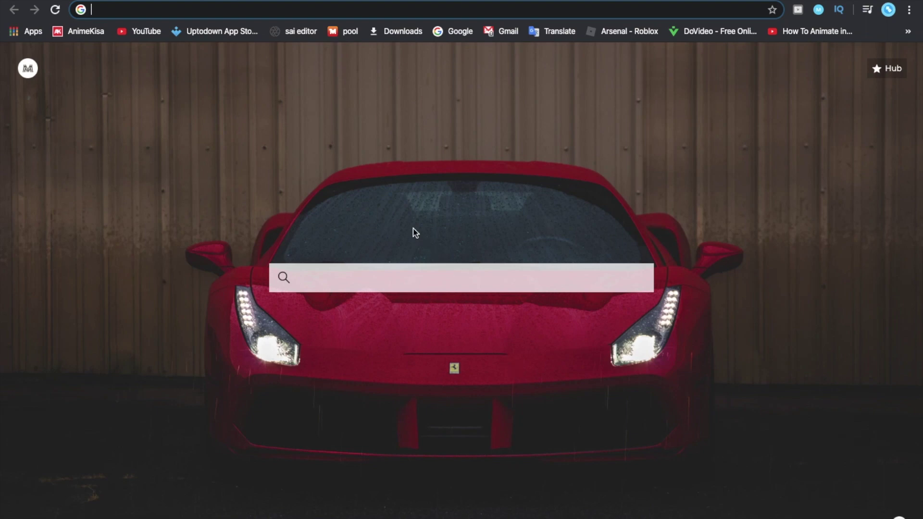
# Search Google for 'updown appstore' in Chrome's address bar after fixing the 'updotw' typo
pyautogui.write('updotw')
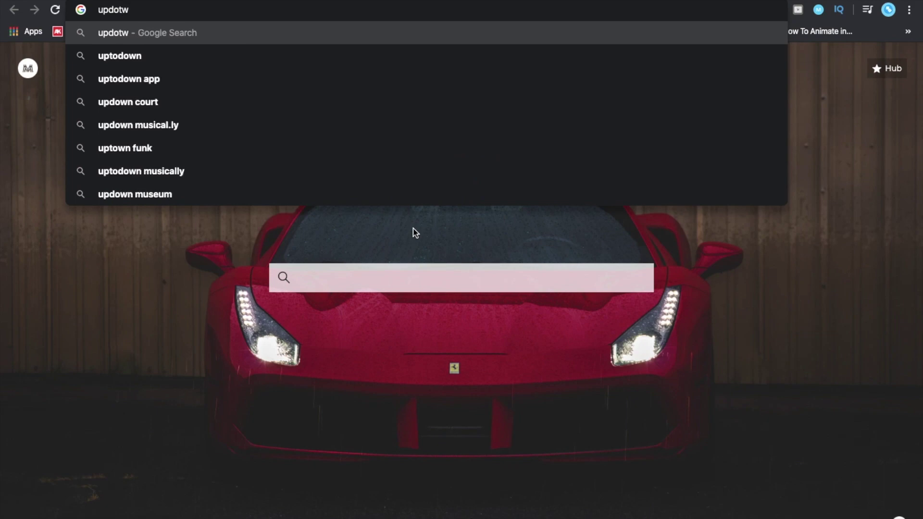
pyautogui.press('BackSpace')
pyautogui.write('own')
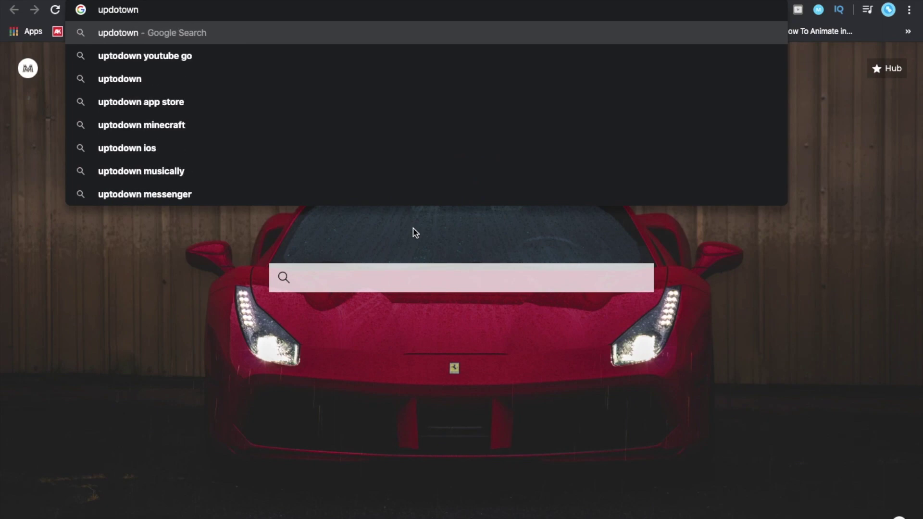
pyautogui.write(' appsto')
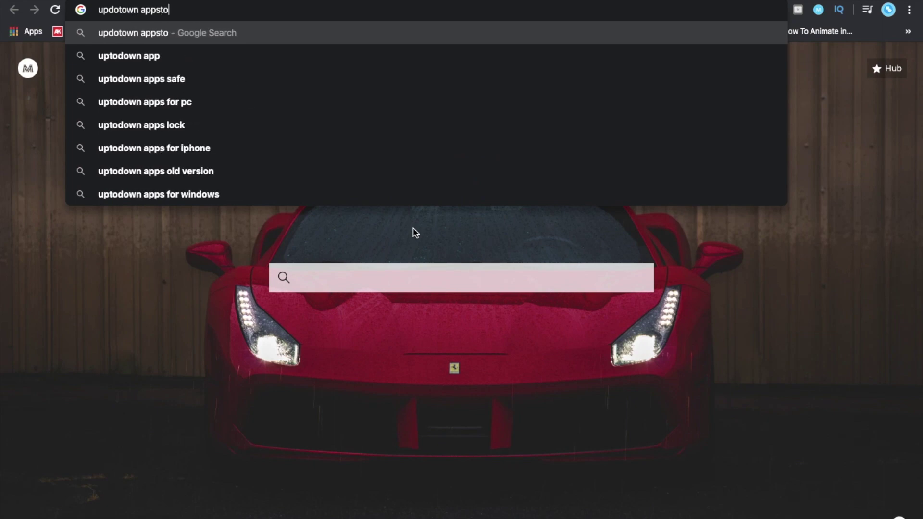
pyautogui.write('re')
pyautogui.press('Return')
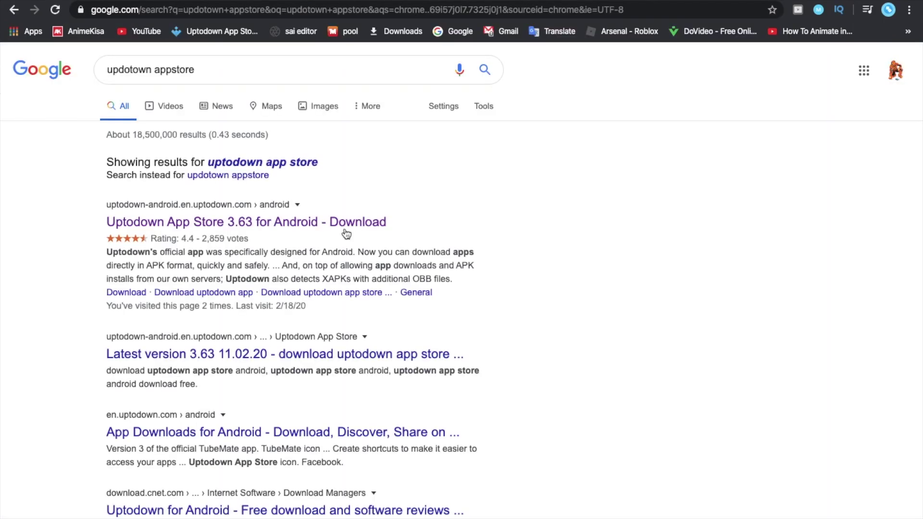
# On Uptodown, switch to Mac apps and reach the BlueStacks App Player 4.140.12.902 download page
pyautogui.click(260, 224)
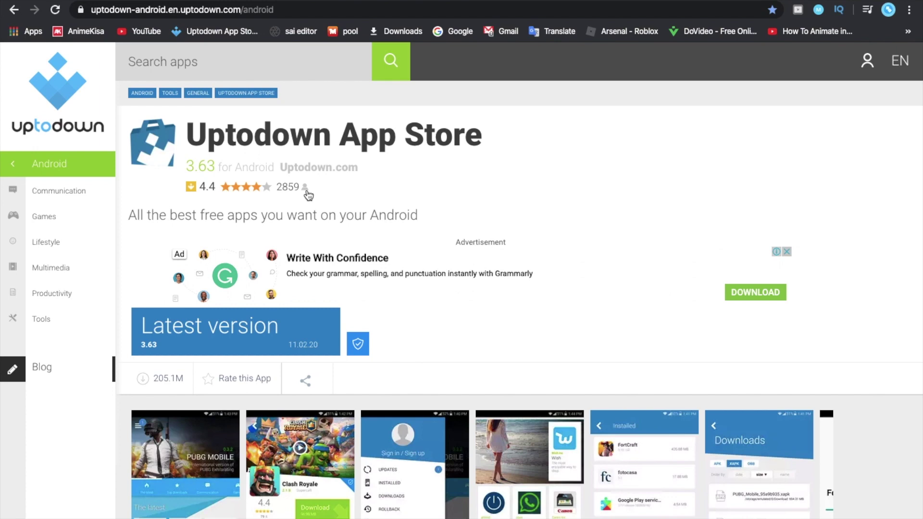
pyautogui.click(9, 168)
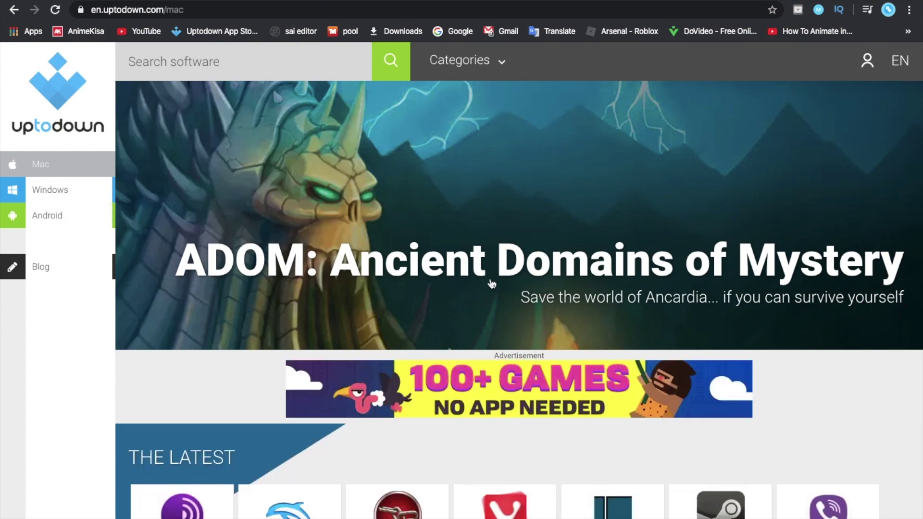
pyautogui.scroll(-12, 491, 284)
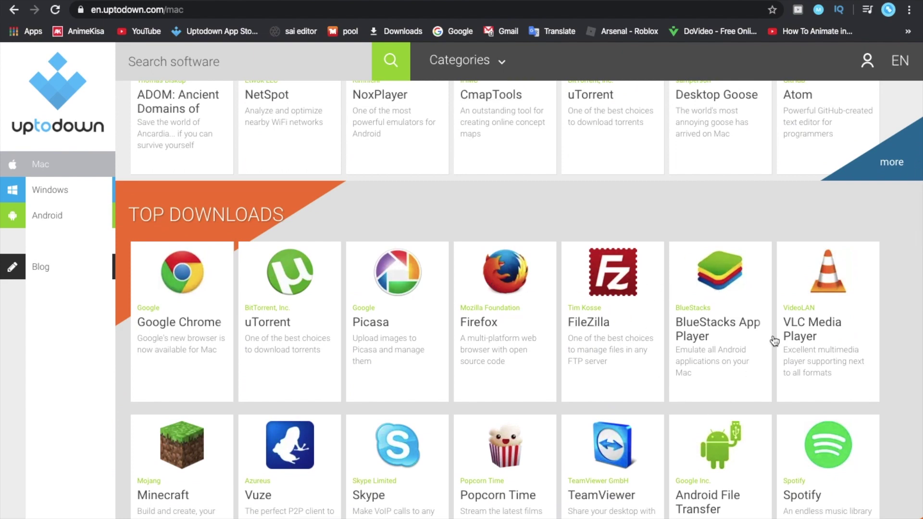
pyautogui.click(728, 328)
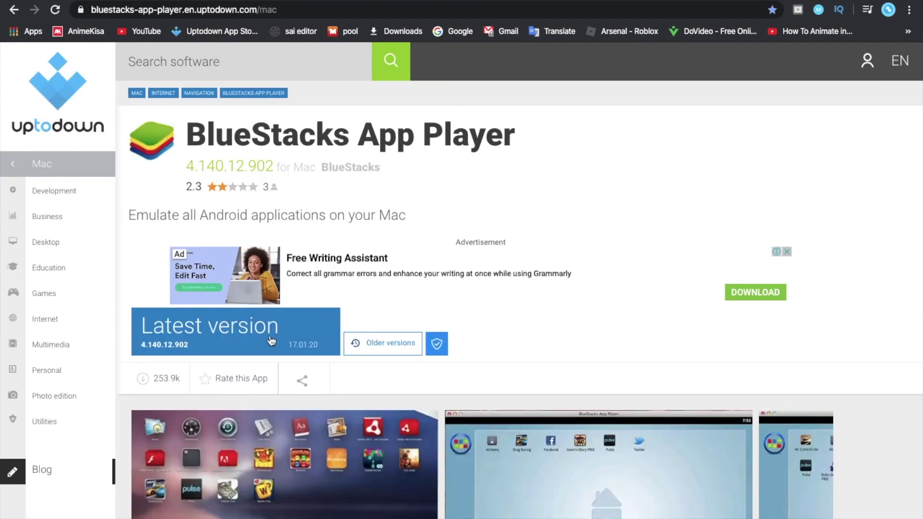
pyautogui.click(271, 341)
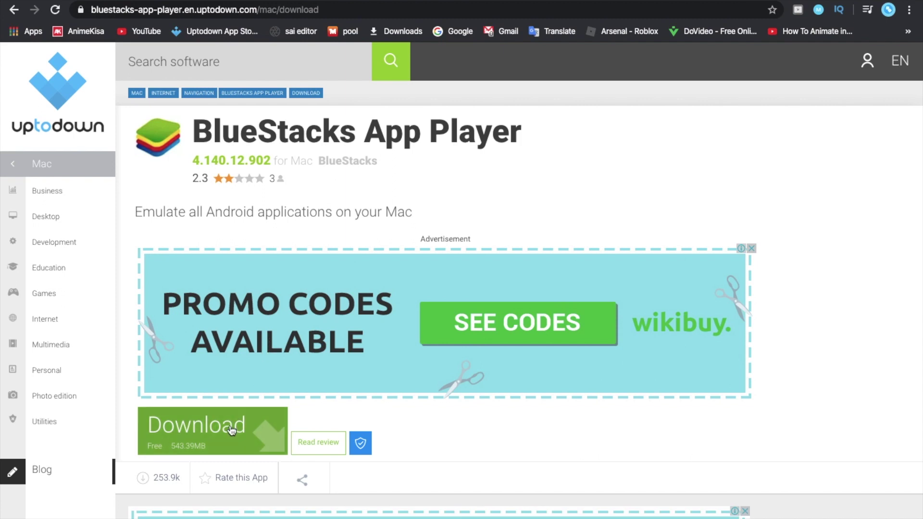
# Download the BlueStacks Mac disk image and mount it, skipping the verification
pyautogui.click(231, 430)
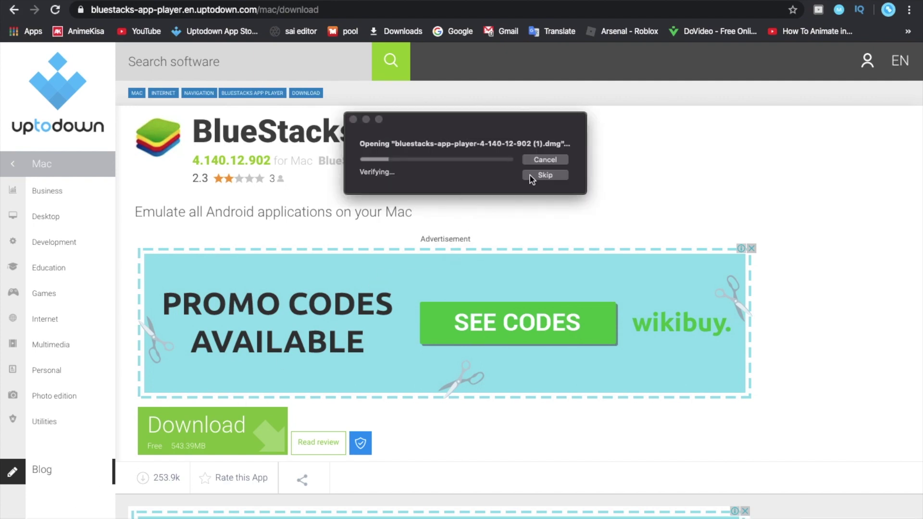
pyautogui.click(530, 176)
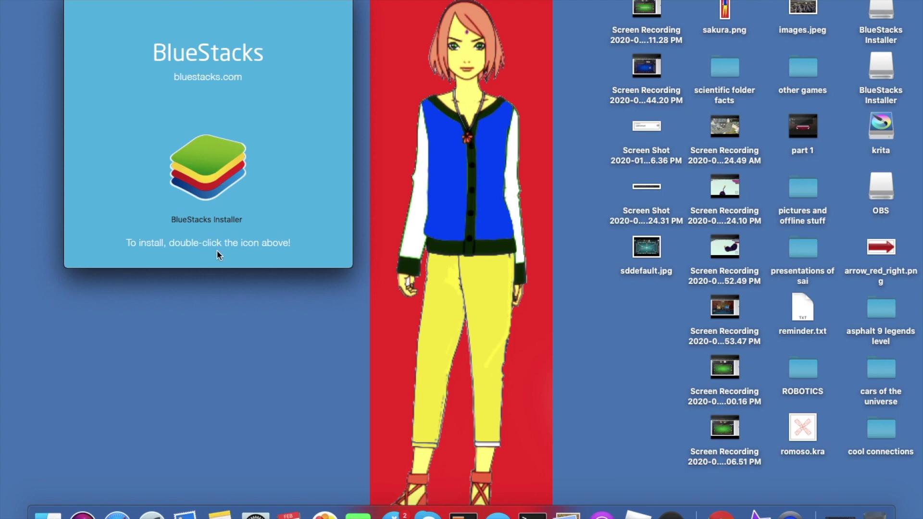
# Launch BlueStacks Installer and turn off future warnings for apps on this disk image
pyautogui.doubleClick(219, 175)
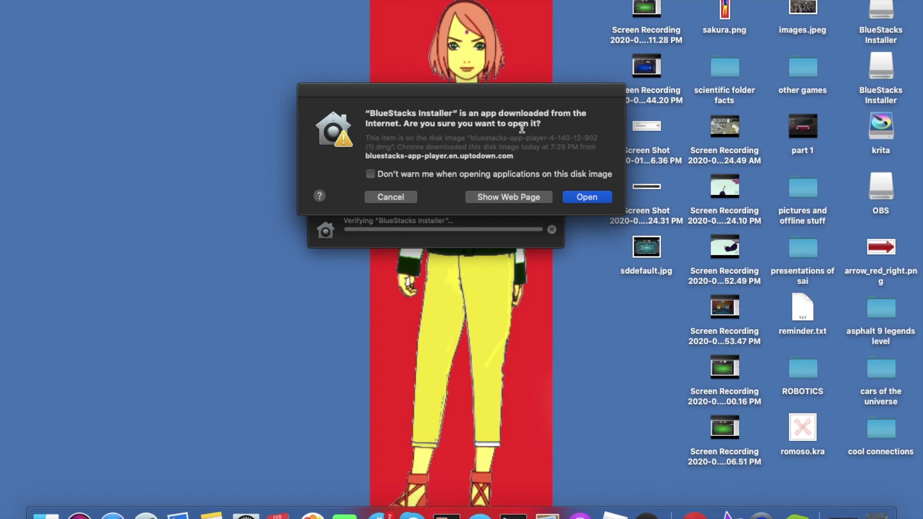
pyautogui.click(392, 173)
# Confirm opening the installer, start Install Now, and authorise the helper tool with the Mac password
pyautogui.click(583, 198)
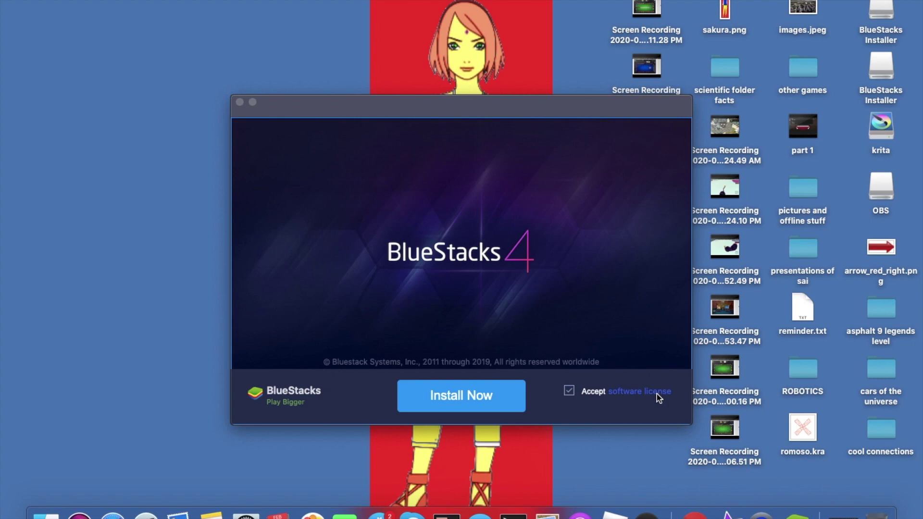
pyautogui.click(484, 399)
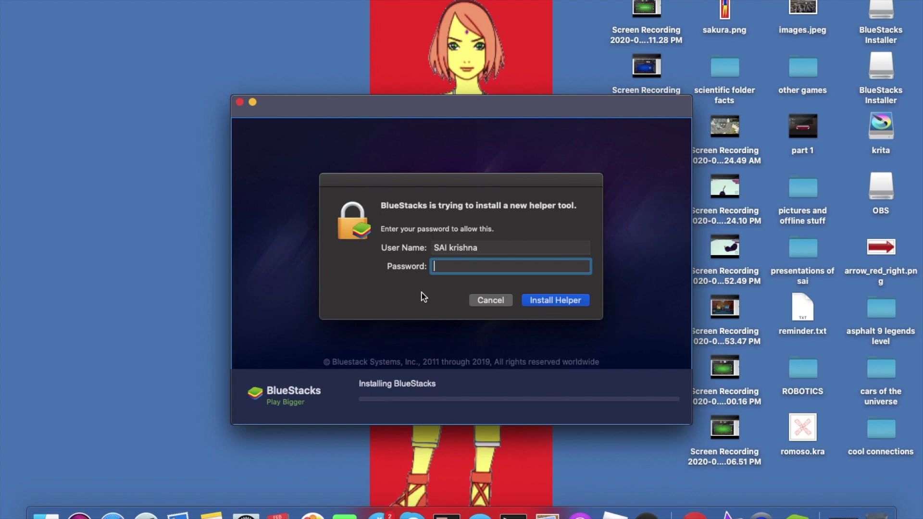
pyautogui.write('•••••••••••••••')
pyautogui.click(531, 301)
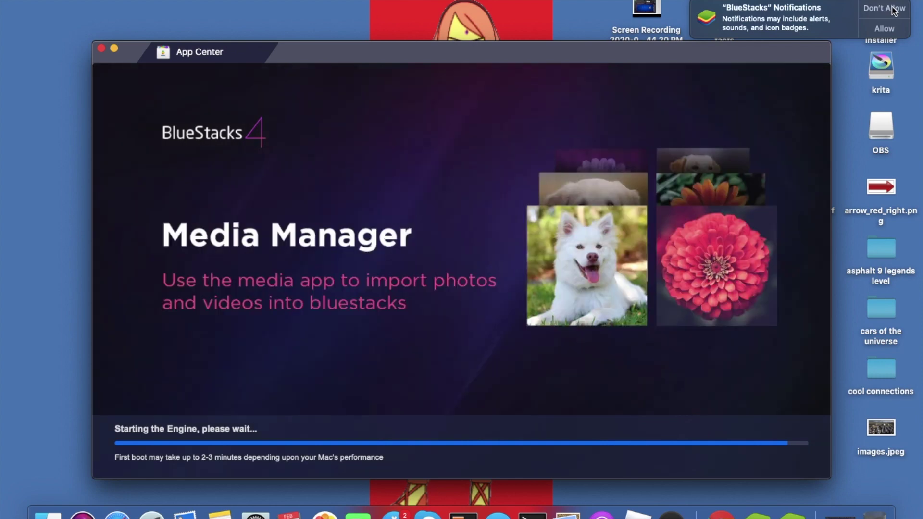
# Decline BlueStacks notifications while the engine finishes starting up to the Welcome screen
pyautogui.click(892, 9)
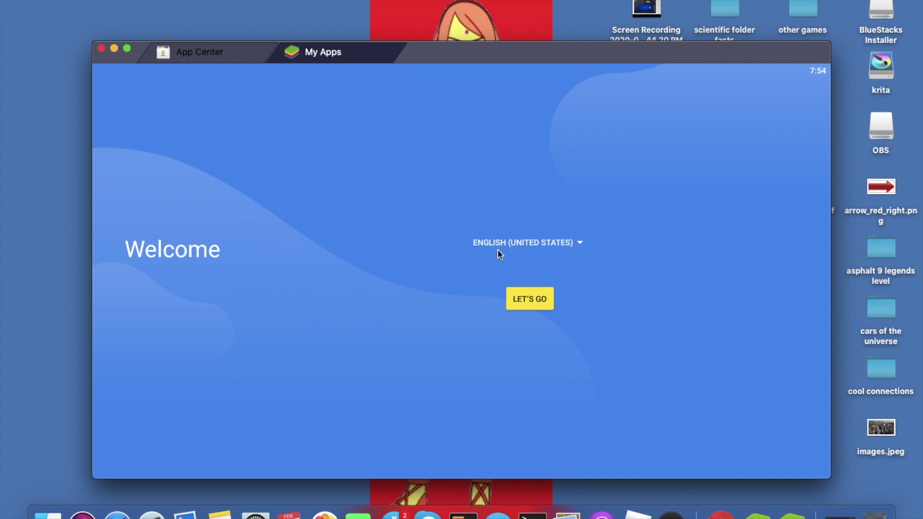
pyautogui.click(580, 243)
pyautogui.scroll(-5, 442, 342)
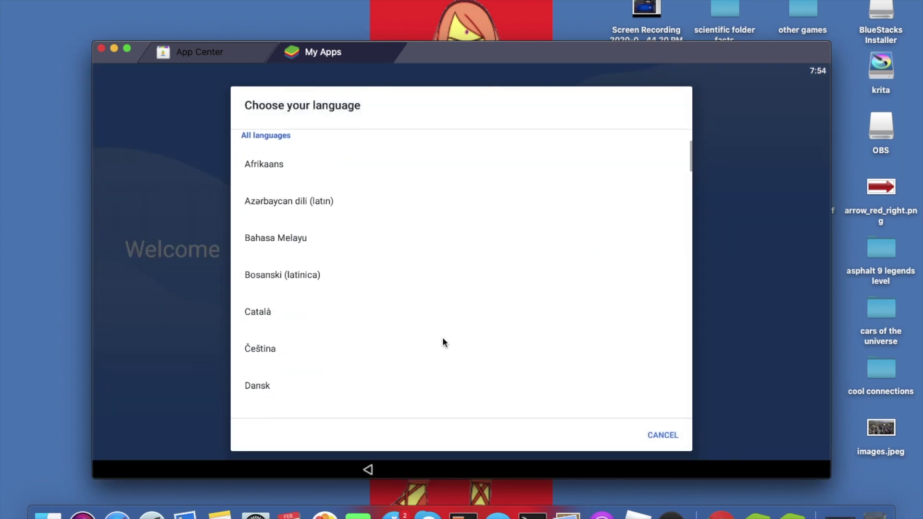
pyautogui.scroll(5, 442, 343)
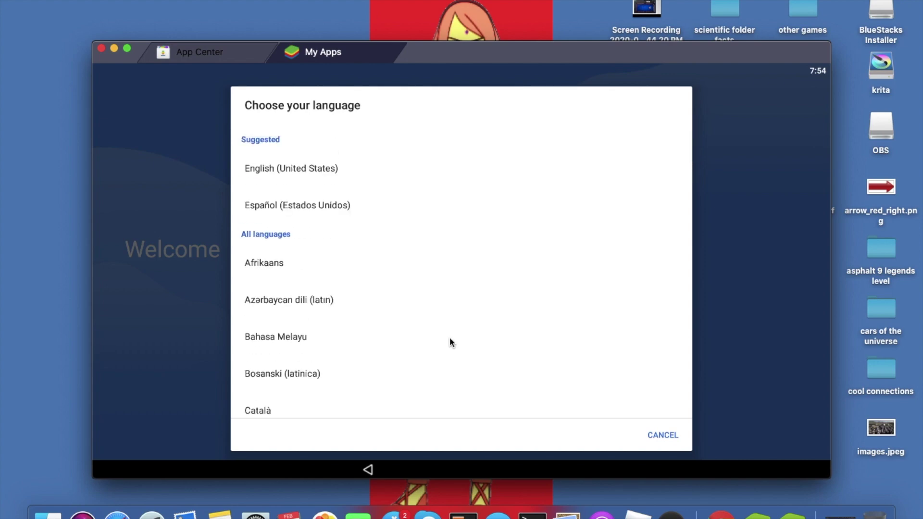
pyautogui.click(662, 435)
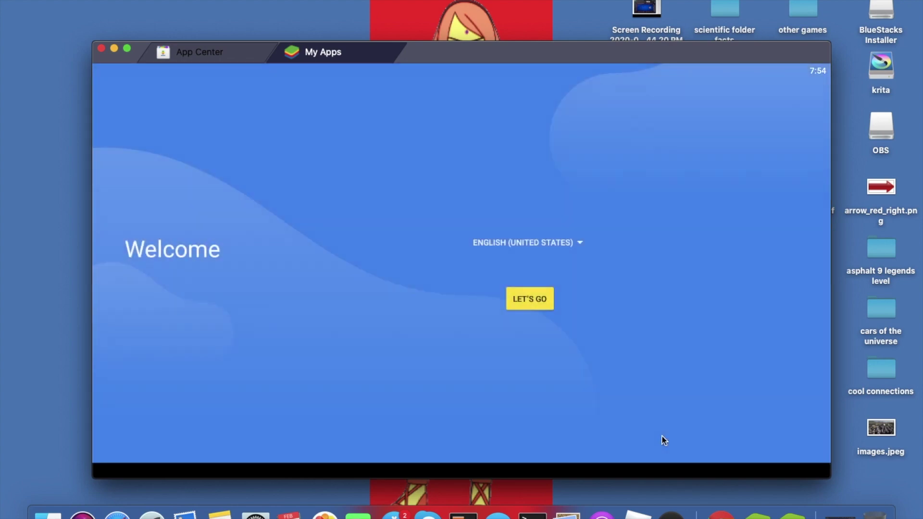
pyautogui.click(533, 298)
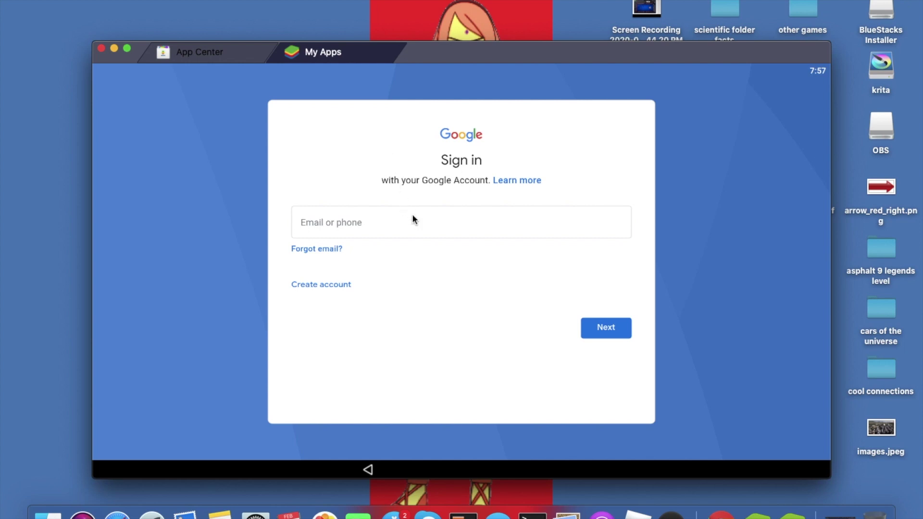
# Enter the Google account's e-mail address in the Email or phone field and continue
pyautogui.click(450, 223)
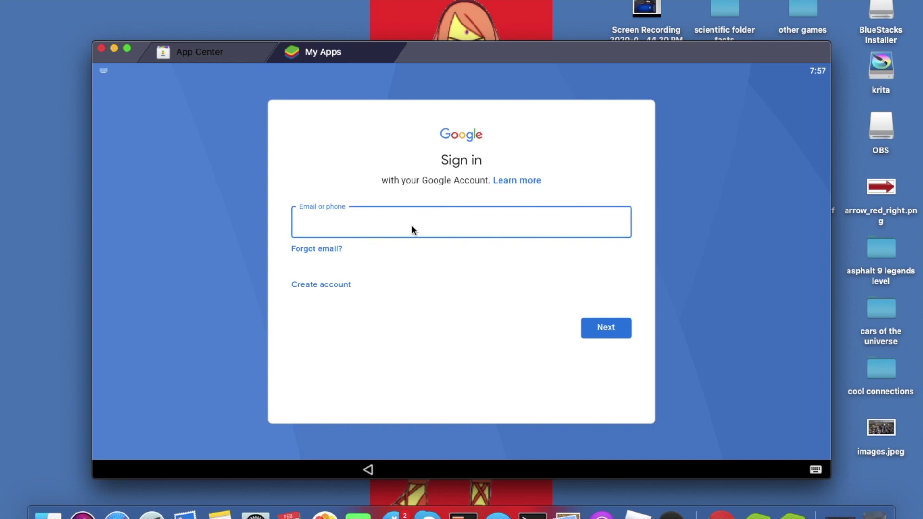
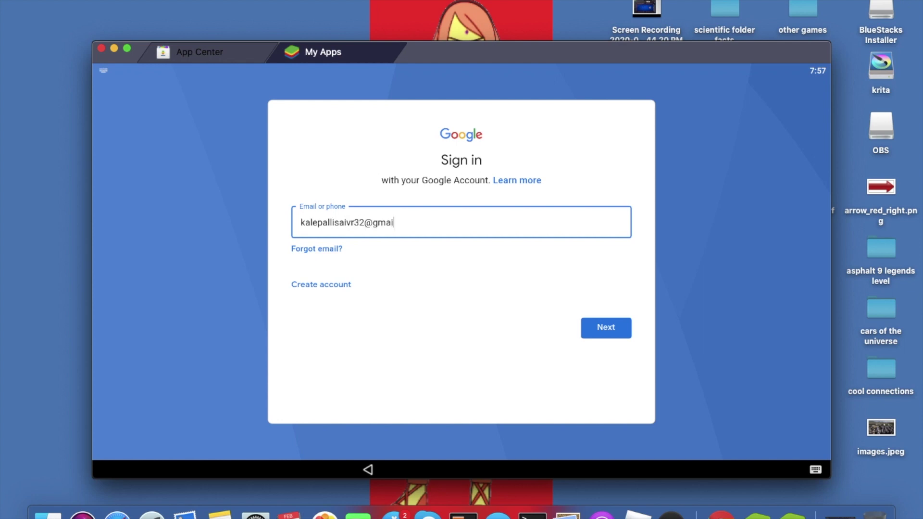
pyautogui.click(605, 330)
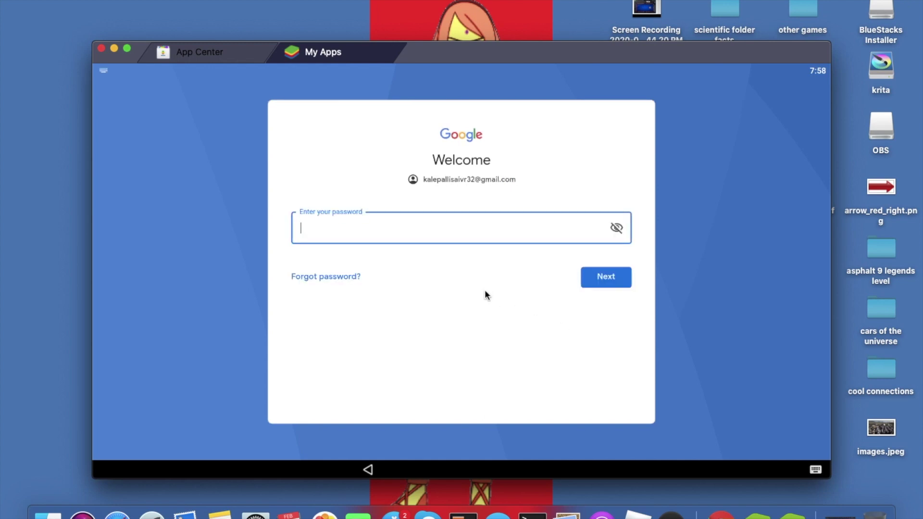
# Type the Google account password and submit it
pyautogui.click(611, 278)
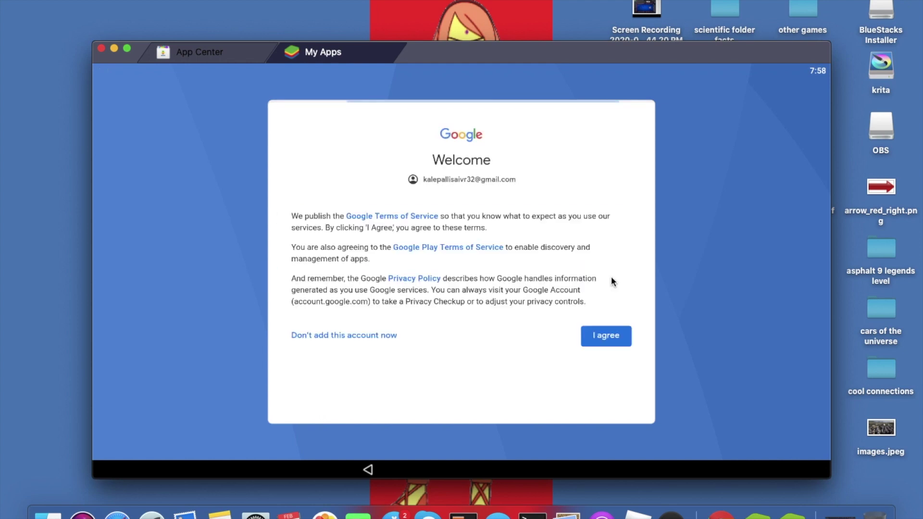
# Agree to Google's Terms of Service to complete sign-in
pyautogui.click(614, 334)
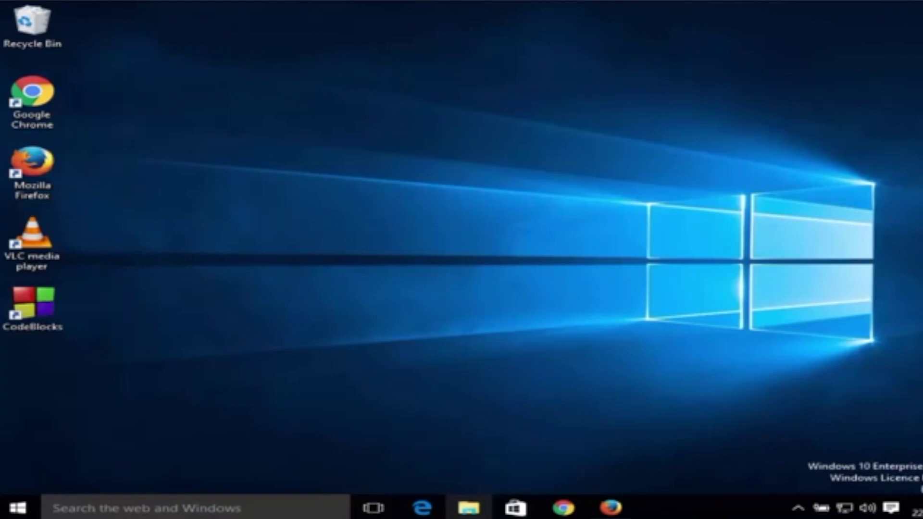
# Restore Firefox and search the web for 'bluestacks' from the start page
pyautogui.click(609, 506)
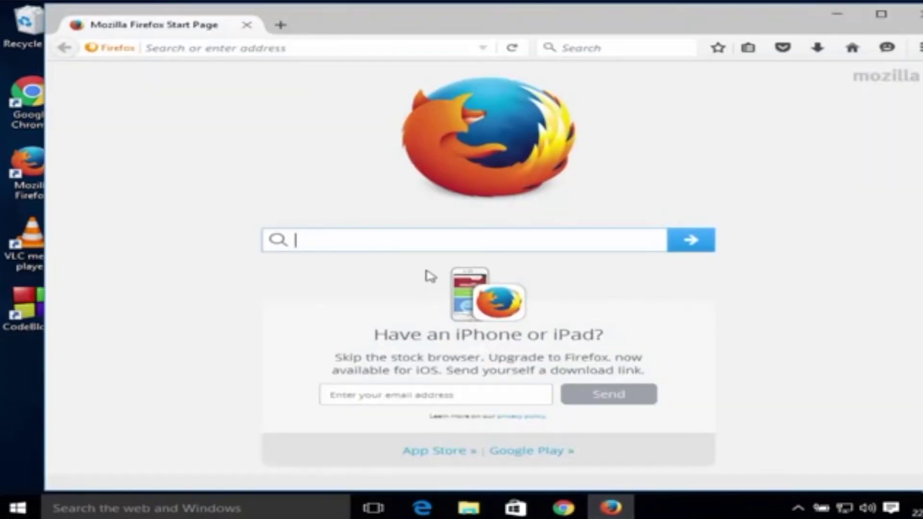
pyautogui.write('bluestacks')
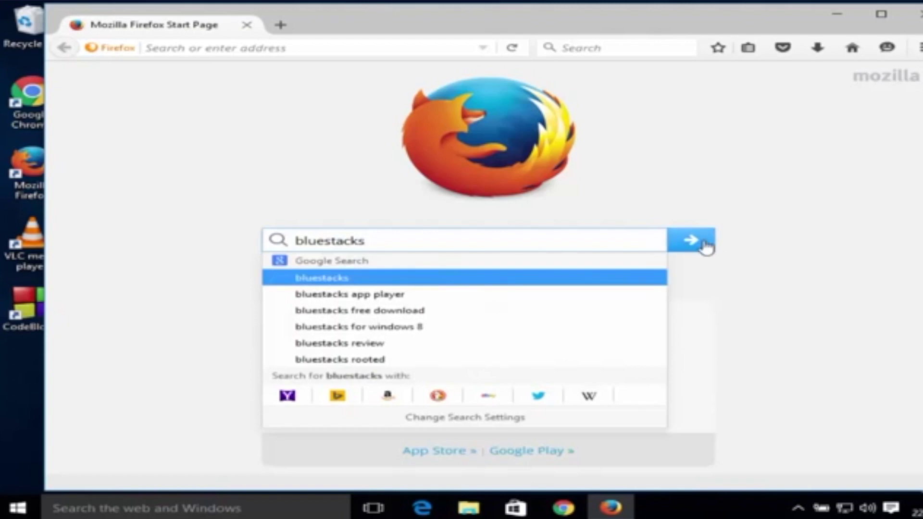
pyautogui.click(700, 244)
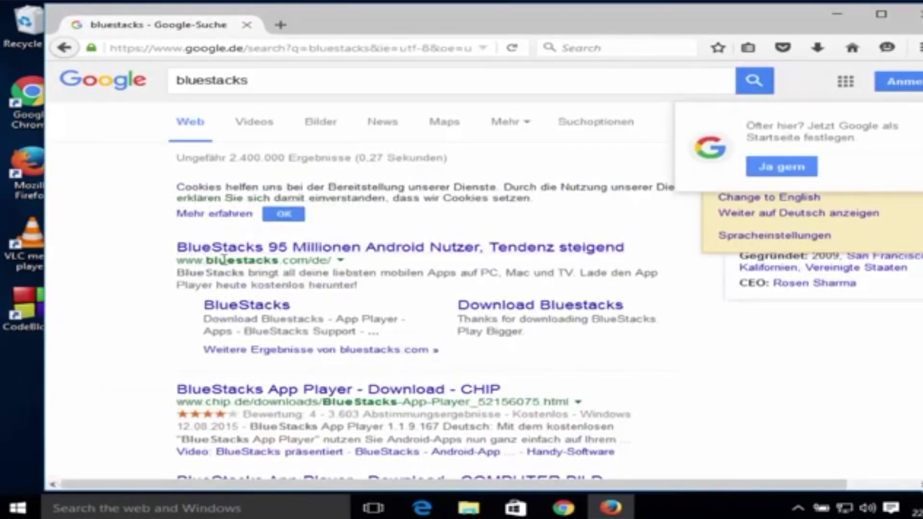
# Open the bluestacks.com result and go to its download page
pyautogui.click(292, 248)
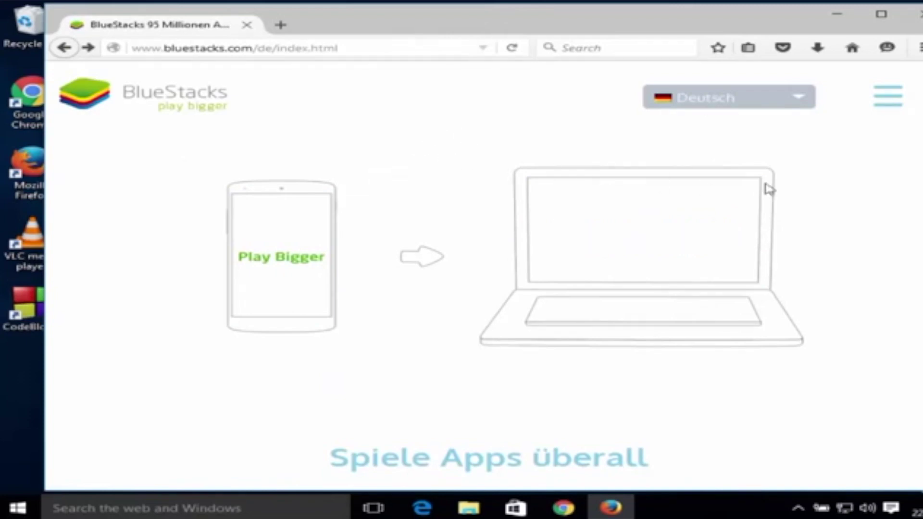
pyautogui.scroll(-3, 768, 189)
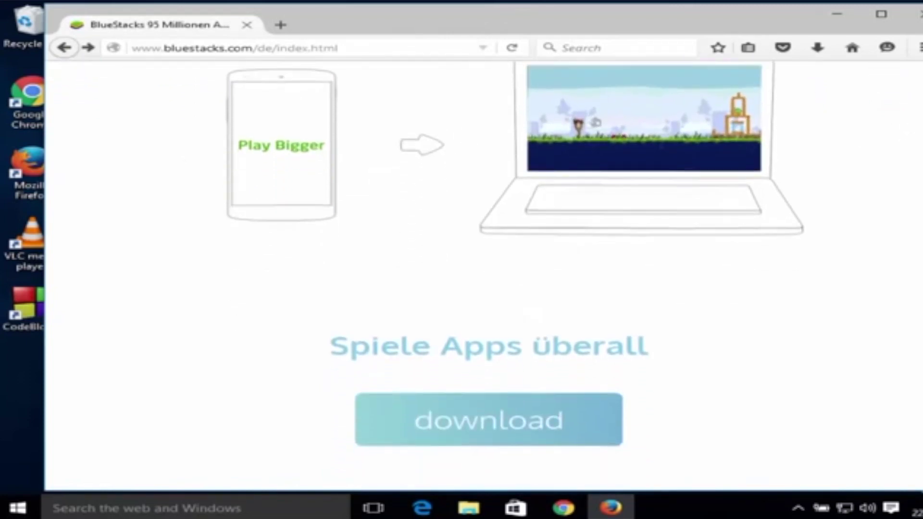
pyautogui.scroll(-5, 515, 262)
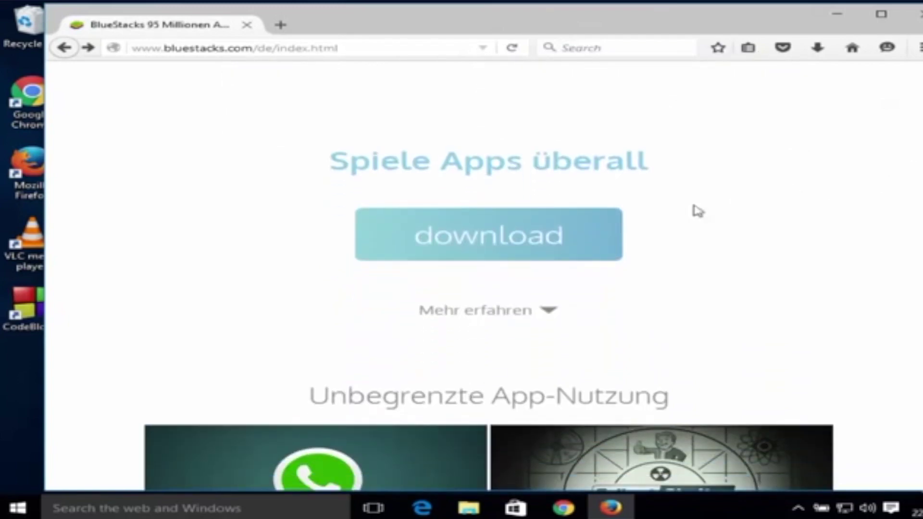
pyautogui.click(459, 238)
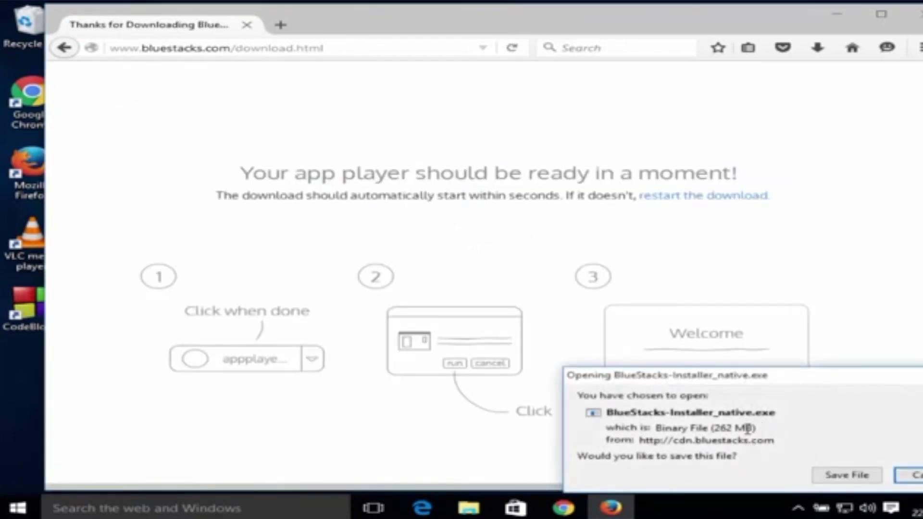
# Save BlueStacks-Installer_native.exe in Firefox, run it from Downloads, and minimize the browser
pyautogui.click(829, 476)
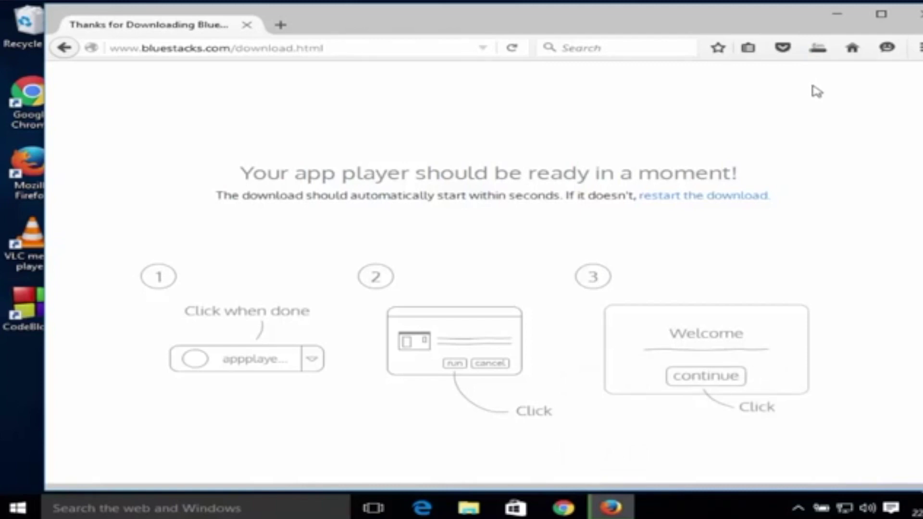
pyautogui.click(817, 49)
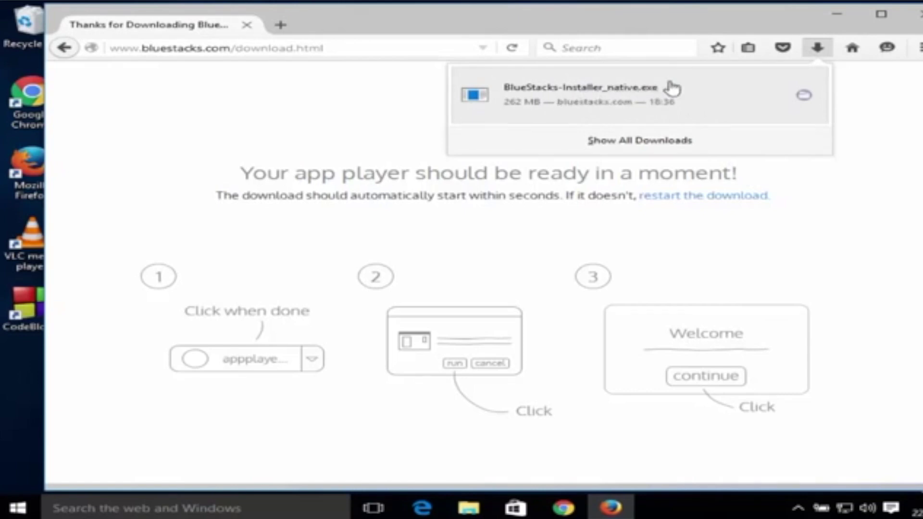
pyautogui.click(581, 98)
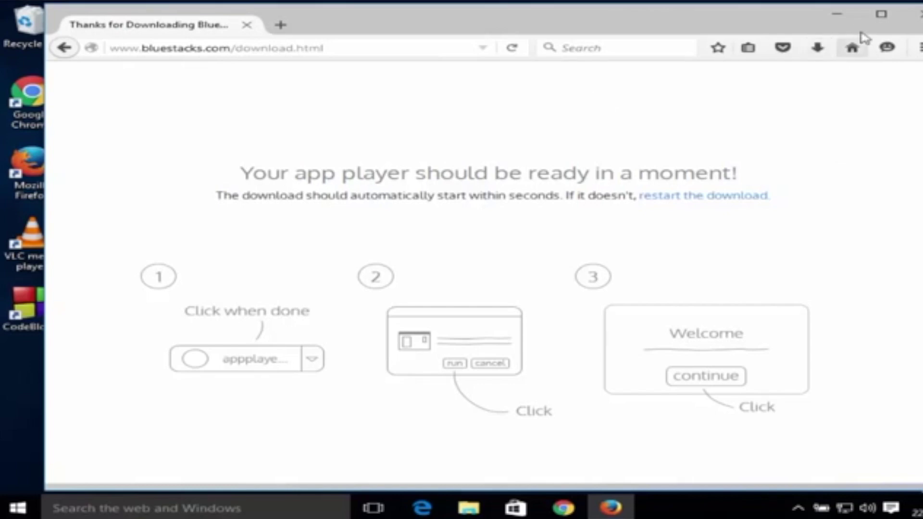
pyautogui.click(841, 21)
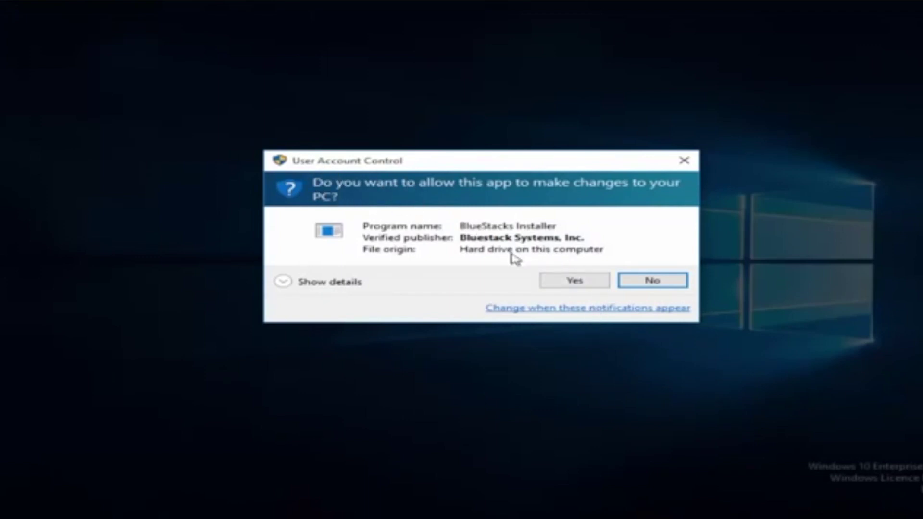
# Approve the permission prompt and install BlueStacks with the default C:\ProgramData data location
pyautogui.click(564, 281)
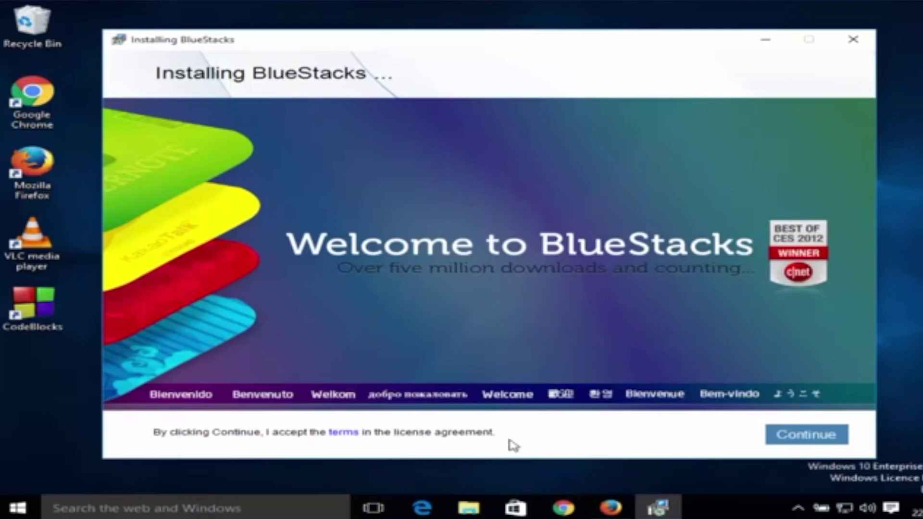
pyautogui.click(788, 445)
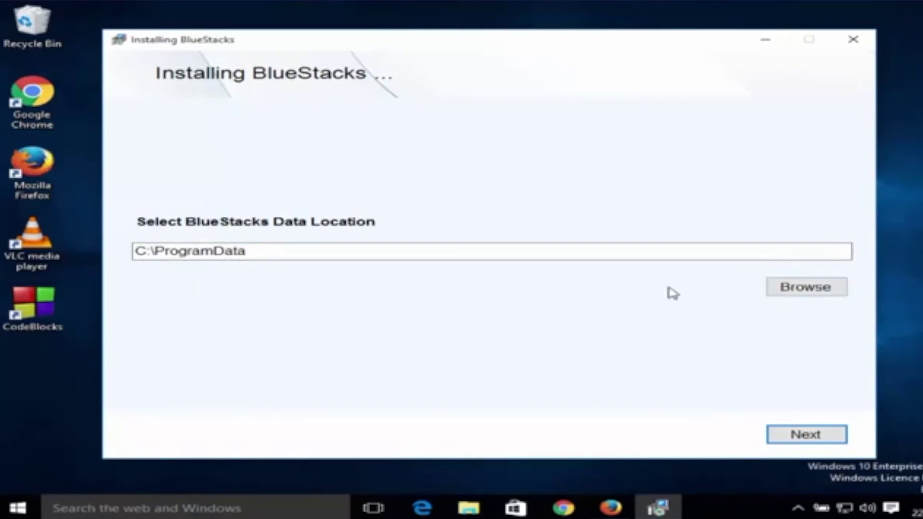
pyautogui.click(791, 439)
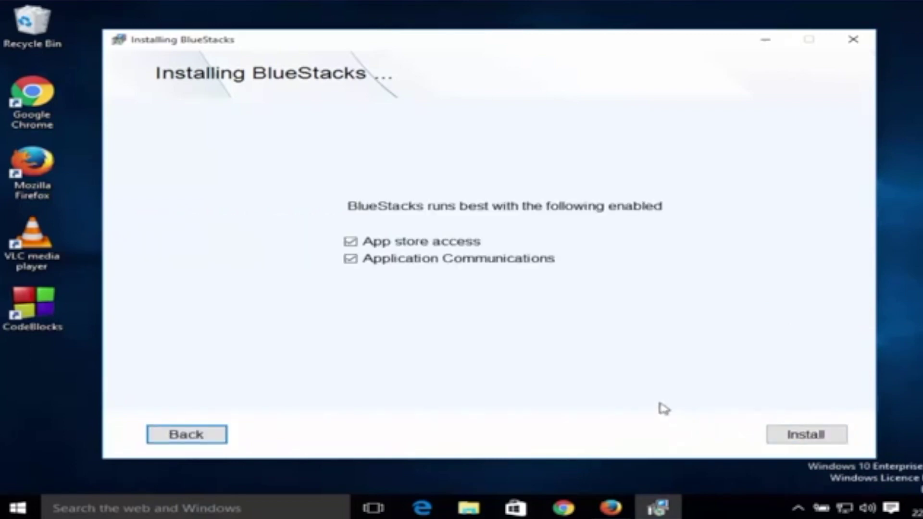
pyautogui.click(793, 436)
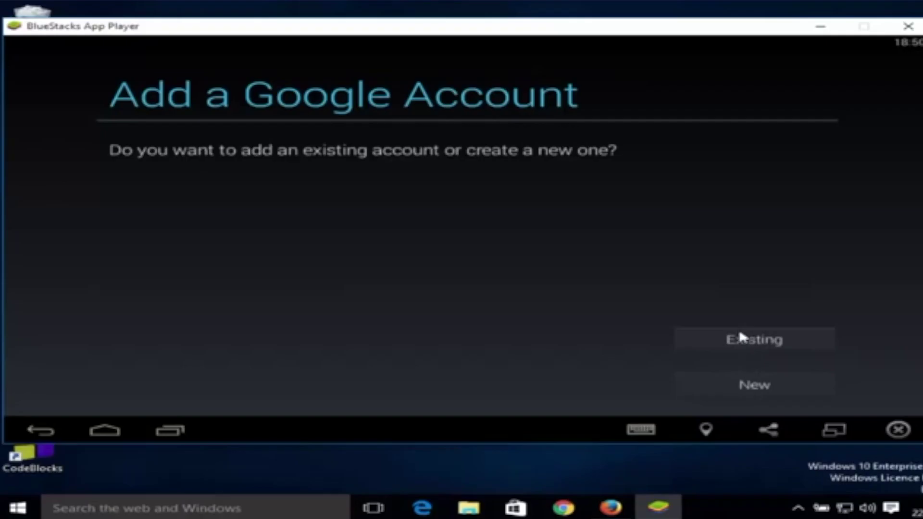
# Sign in with an existing Google account and accept the Google services settings
pyautogui.click(742, 340)
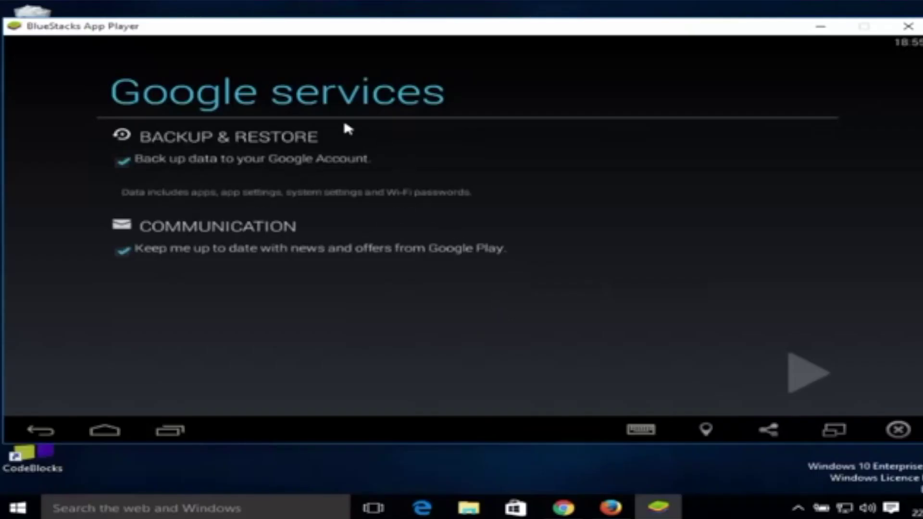
pyautogui.click(800, 380)
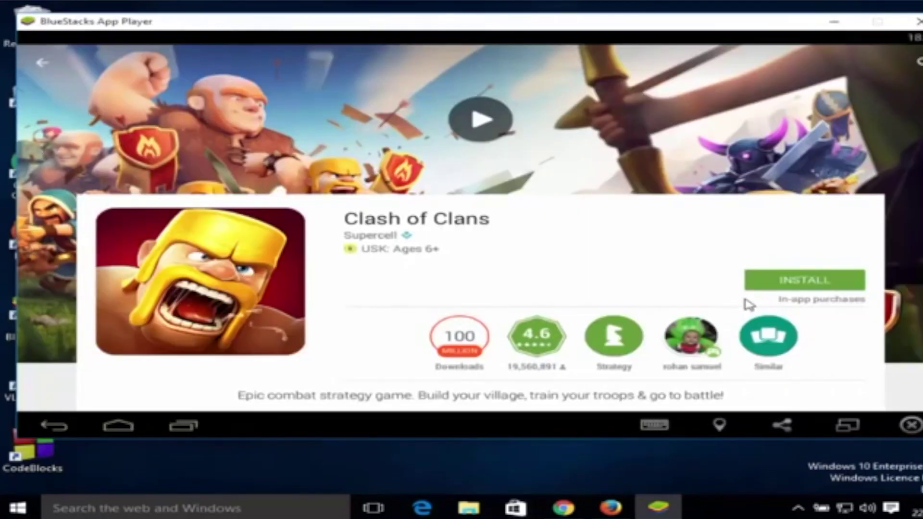
# Install Clash of Clans from Google Play and accept its requested permissions
pyautogui.click(775, 285)
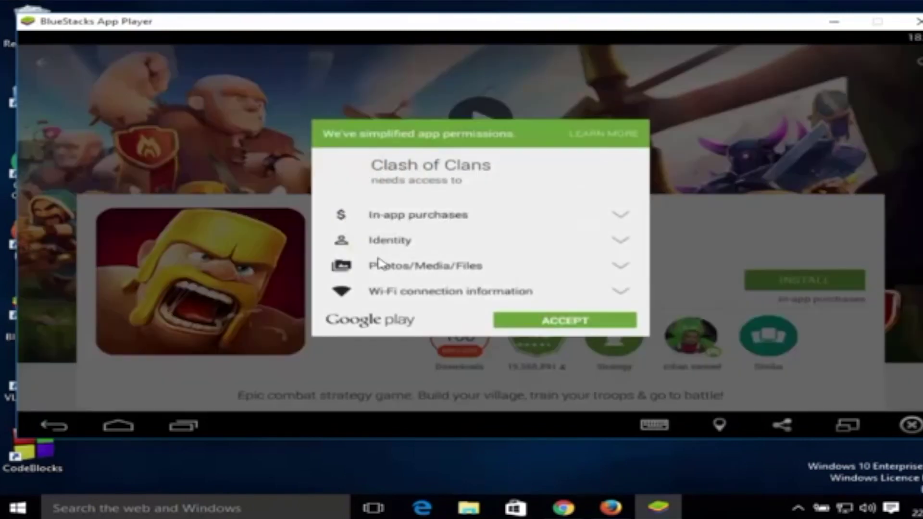
pyautogui.click(547, 321)
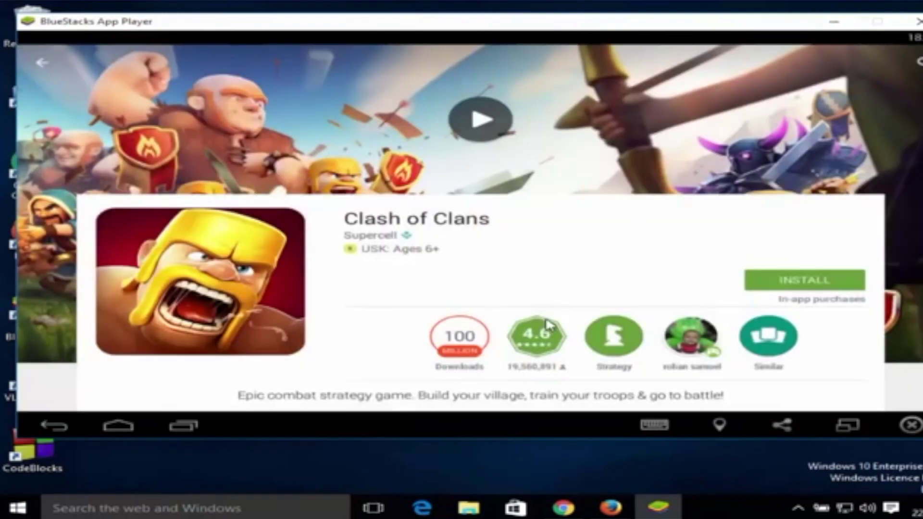